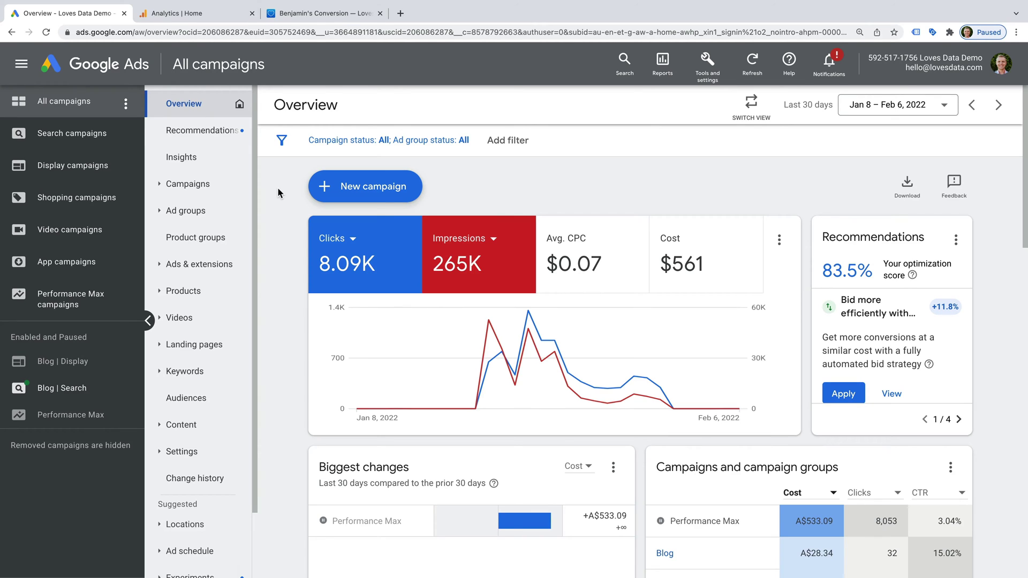
Step: Open Conversions under Measurement and locate the Ads action's Website source in Submit lead forms
click(711, 75)
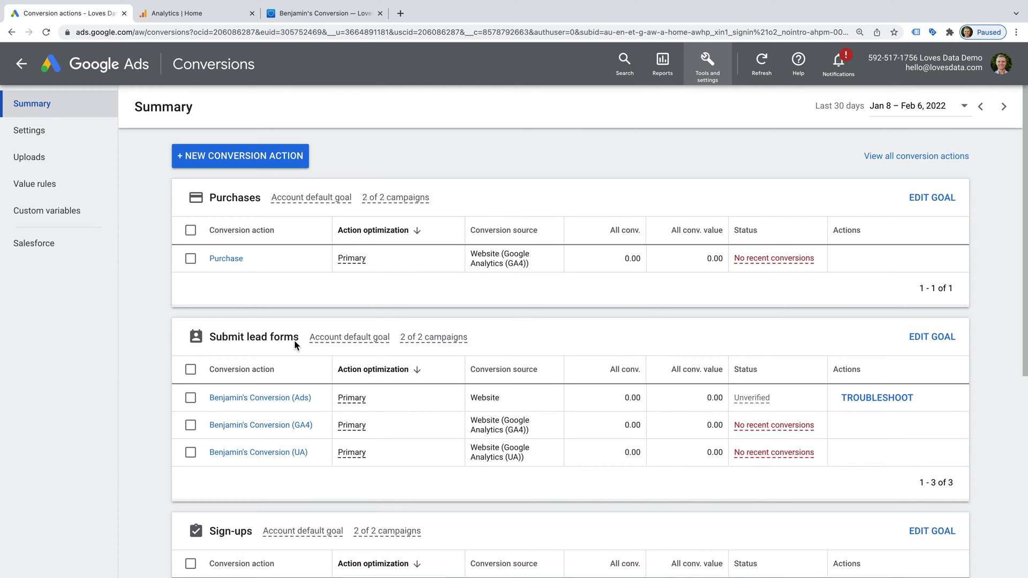
scroll(295, 346, down, 1)
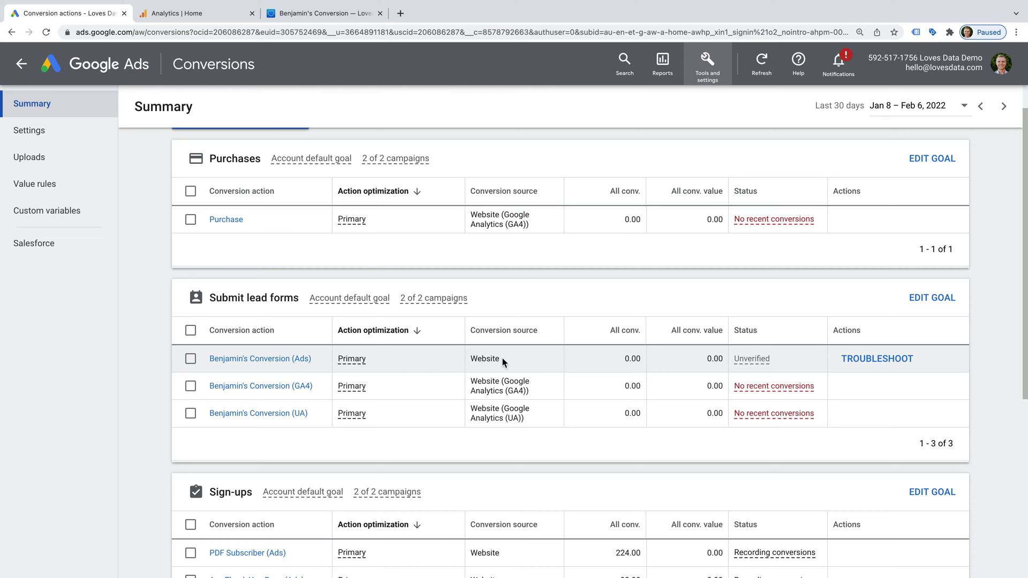
drag(470, 359, 502, 362)
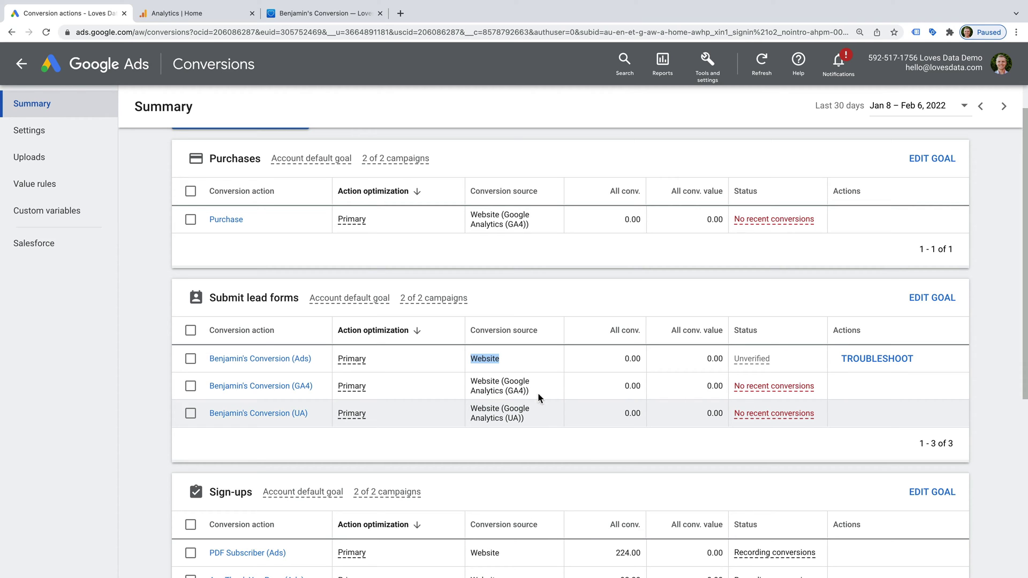
click(537, 358)
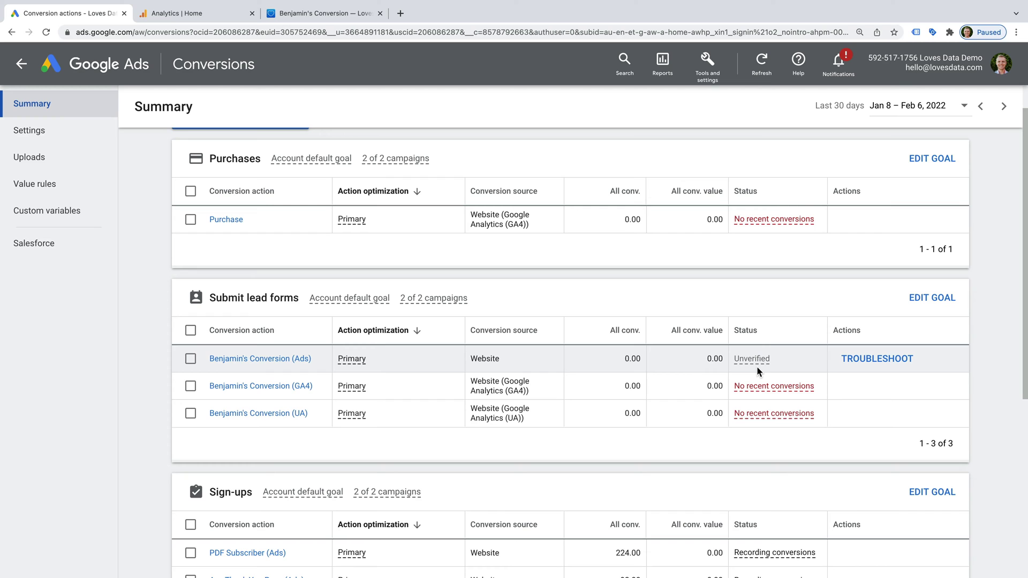
Step: Troubleshoot the unverified Ads conversion by connecting Tag Assistant to the demo site's google-ads-example page
click(856, 366)
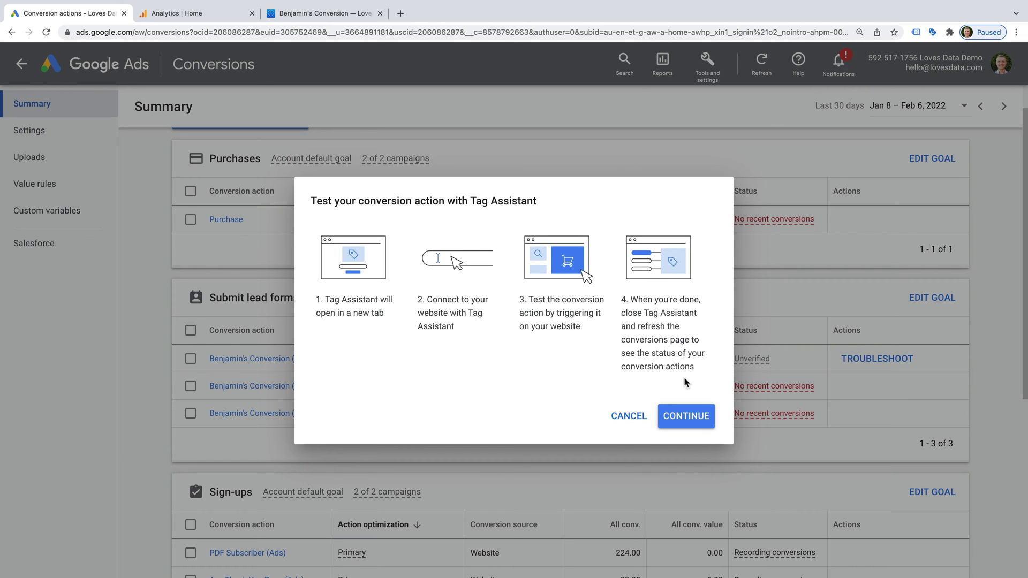
click(685, 418)
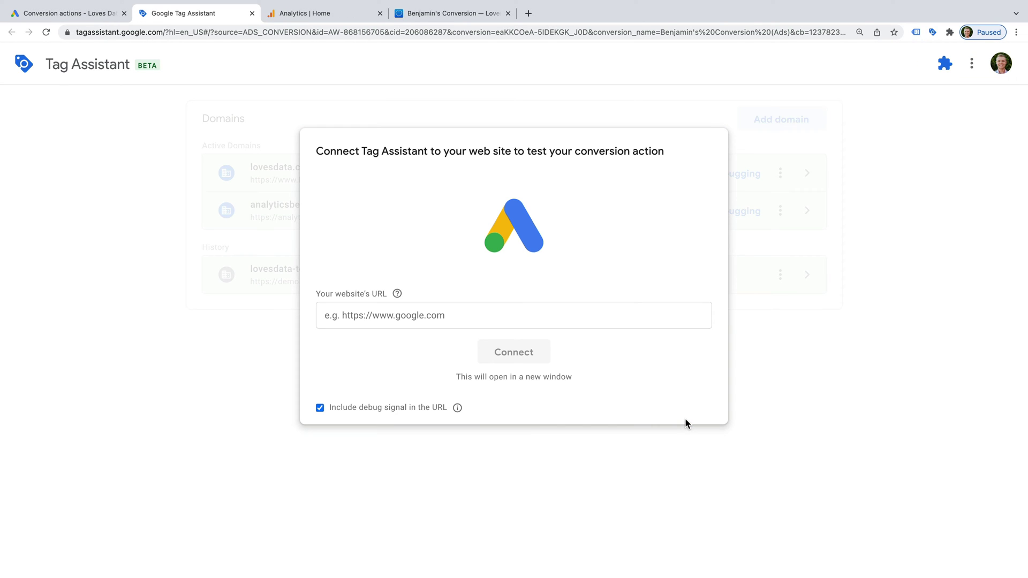
click(491, 320)
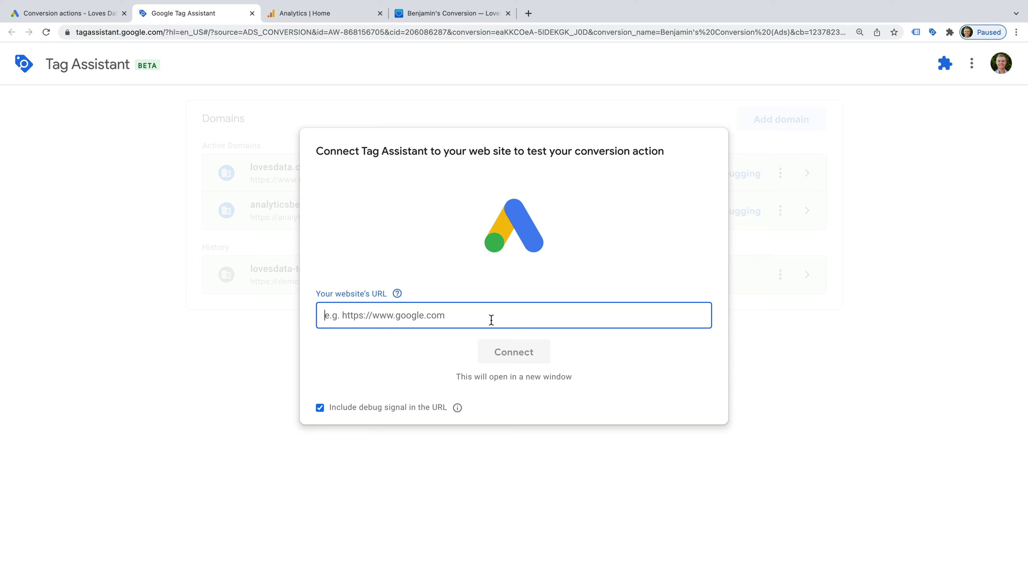
text(https://hypersphere-aardvark-edxl.squarespace.com/)
text(google-ads-example)
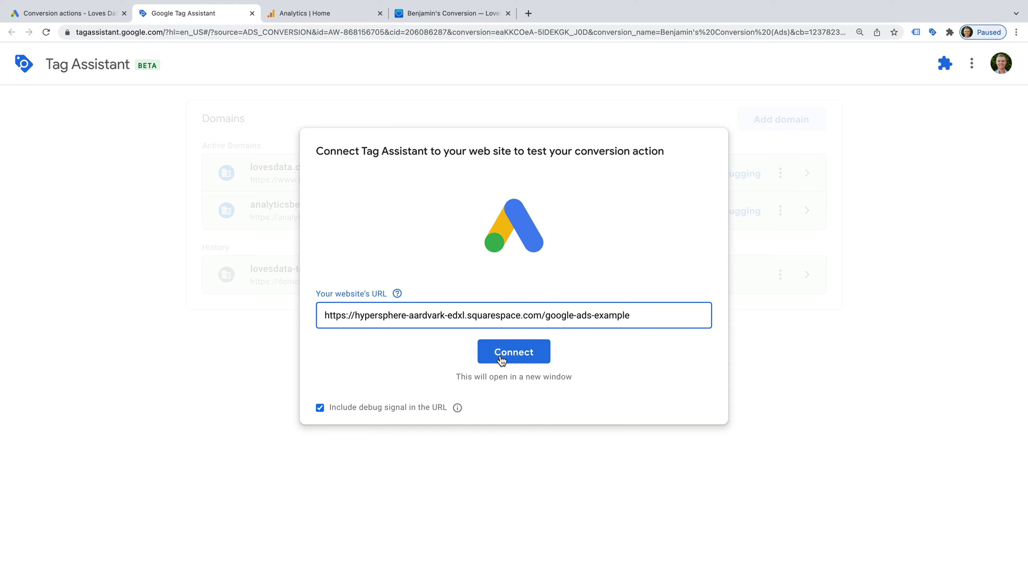
click(503, 357)
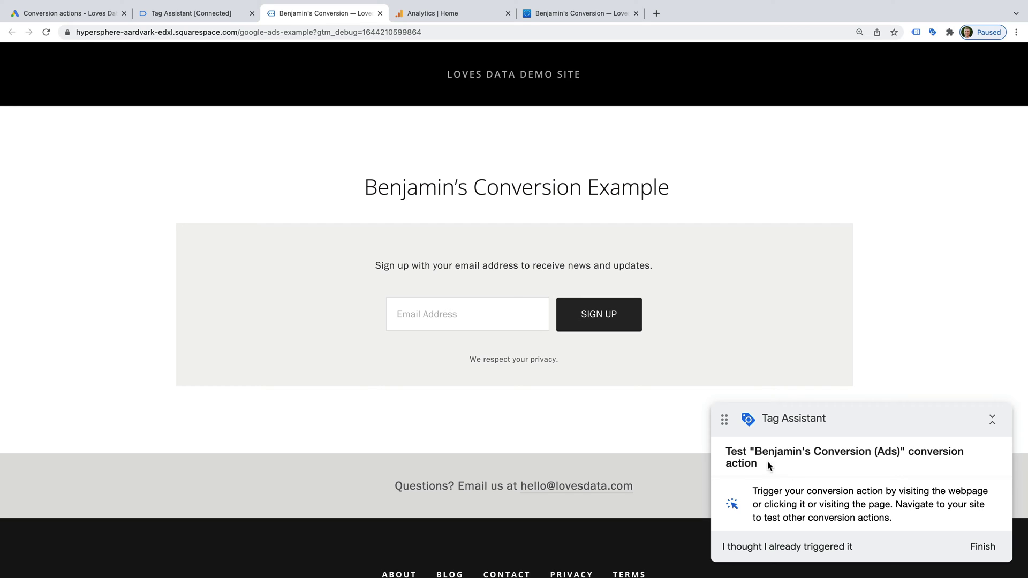
Step: Submit a test e-mail on the demo sign-up form, finish the Tag Assistant session and close it
click(491, 316)
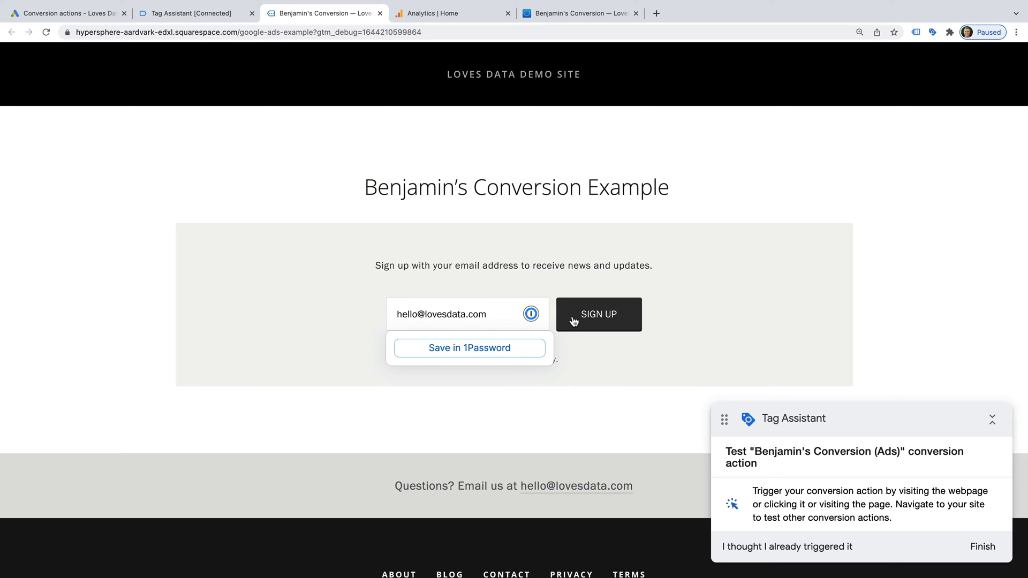
click(572, 319)
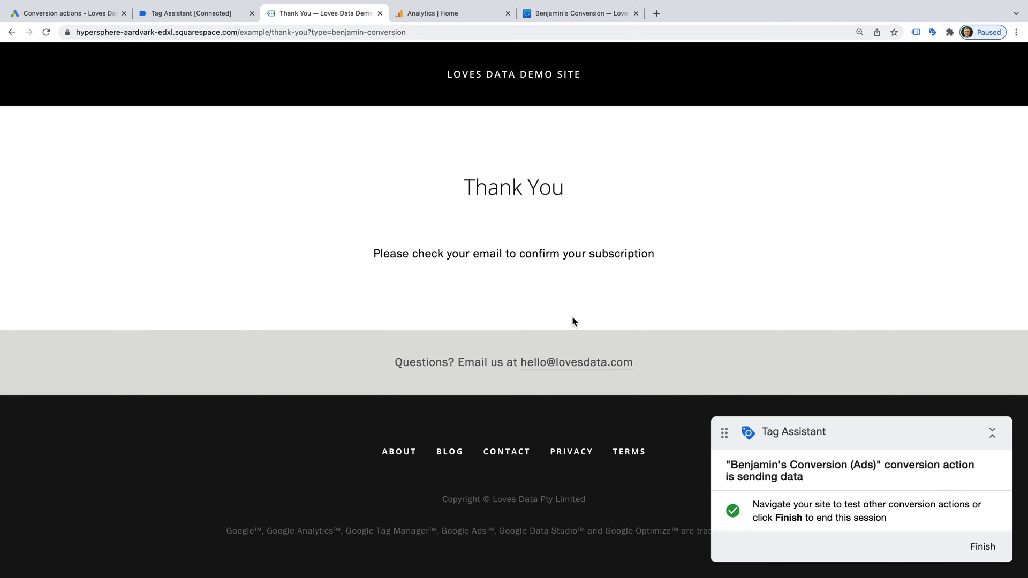
click(983, 545)
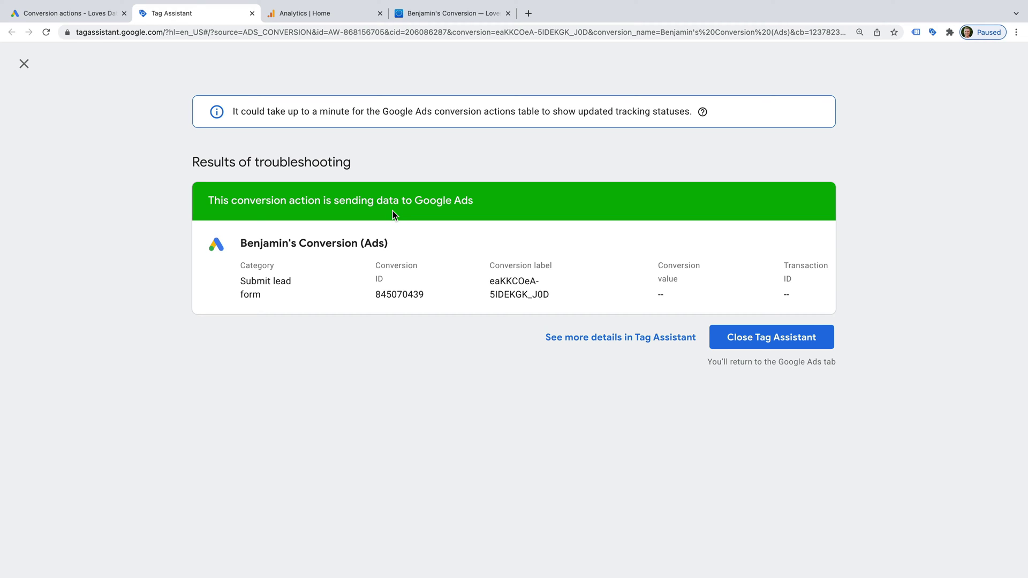
click(252, 13)
Step: Open the Ads lead-form conversion's Webpages view, confirming no entries for Jan 8 – Feb 6, 2022
click(115, 15)
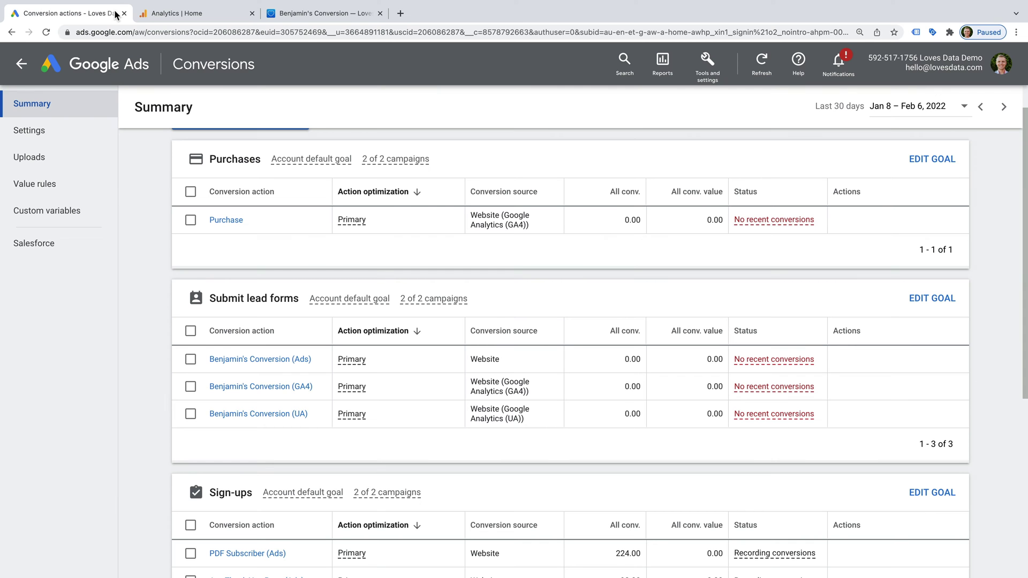
scroll(458, 261, up, 1)
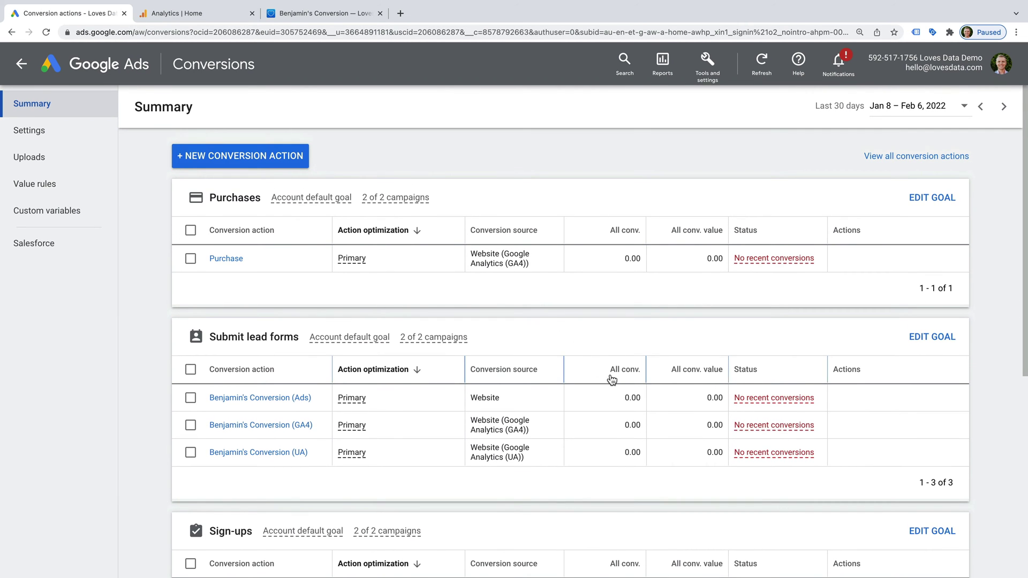
scroll(610, 379, down, 1)
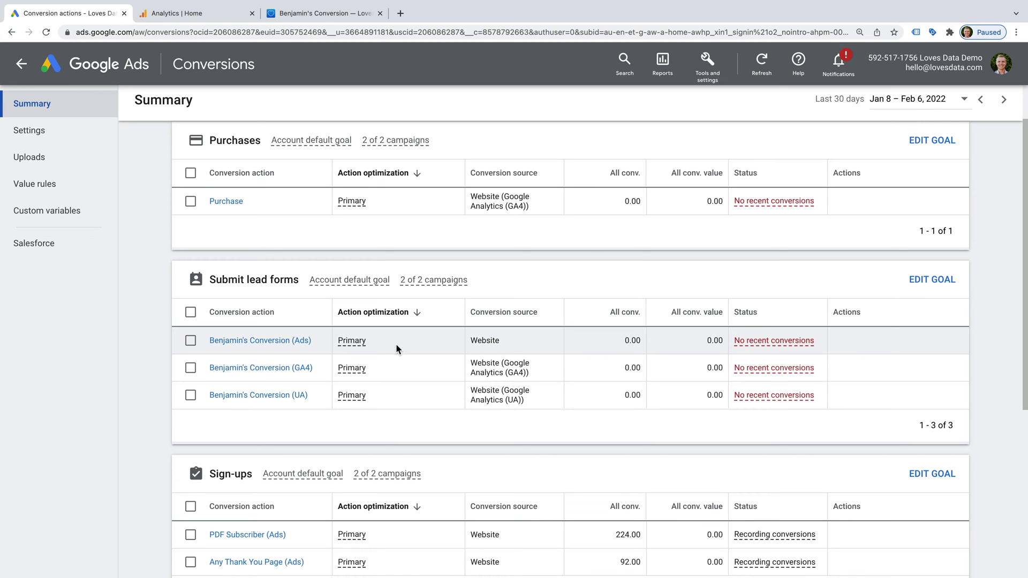
click(250, 342)
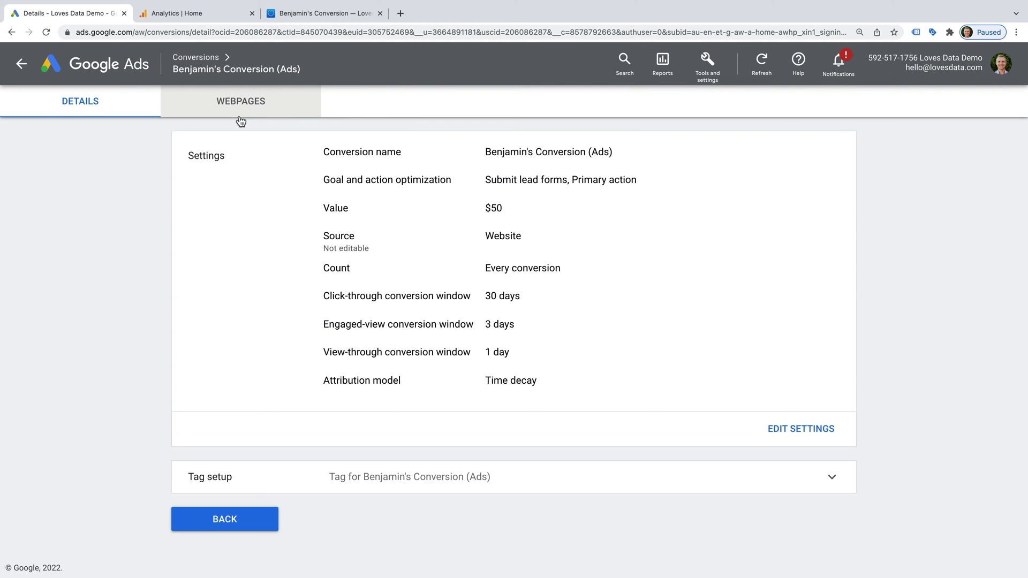
click(240, 108)
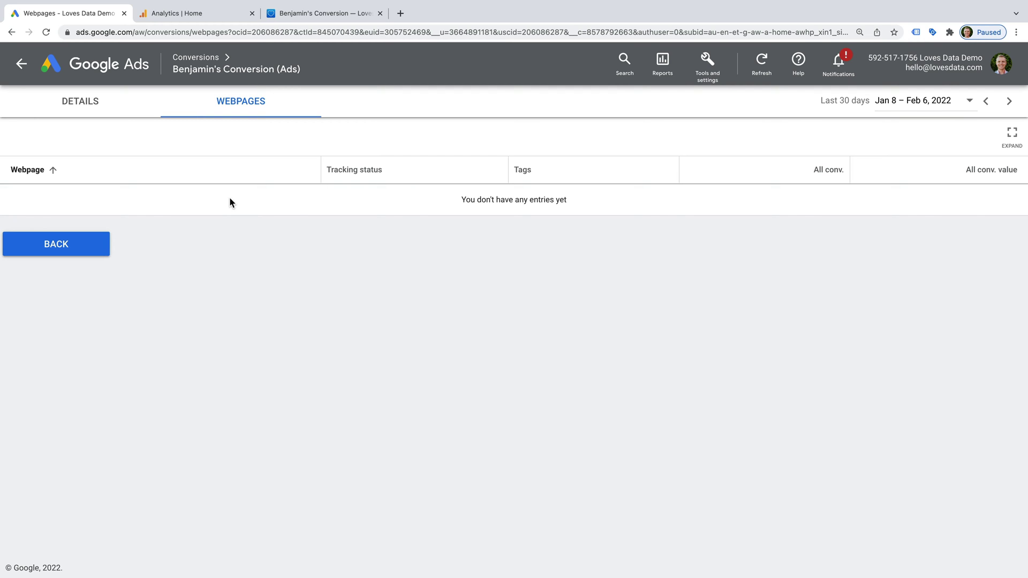
drag(459, 200, 559, 200)
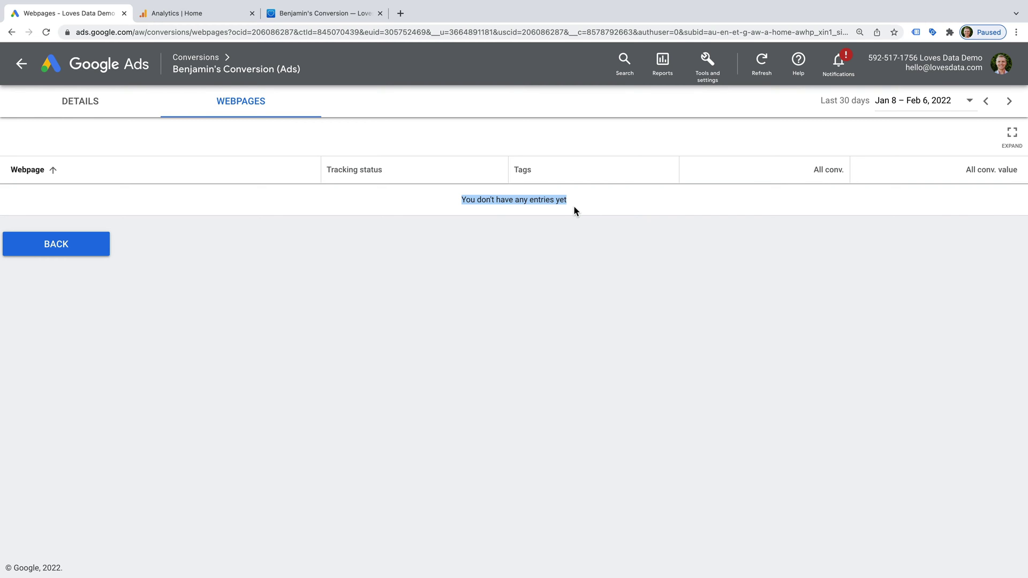
Step: Go back to the Conversions summary, where all three actions show No recent conversions
click(85, 243)
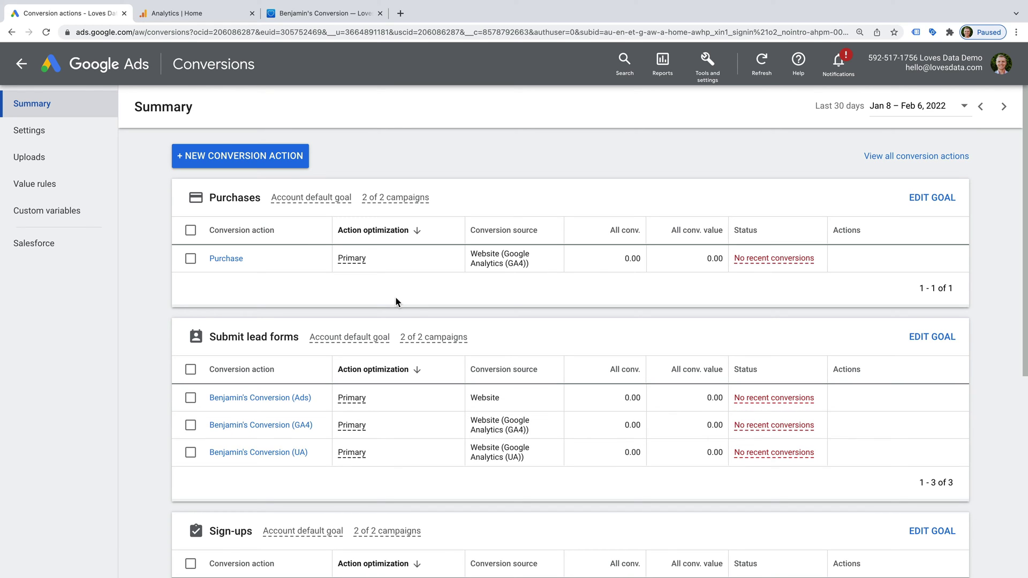
Step: Check the account's auto-tagging setting, then move to the Loves Data | GA4 Demo Analytics home
click(22, 65)
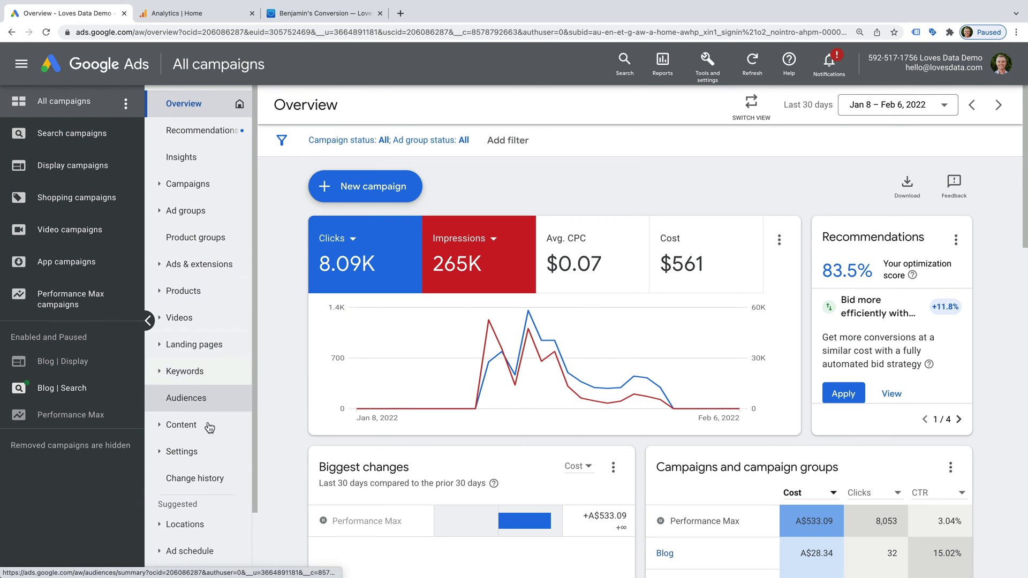
click(209, 450)
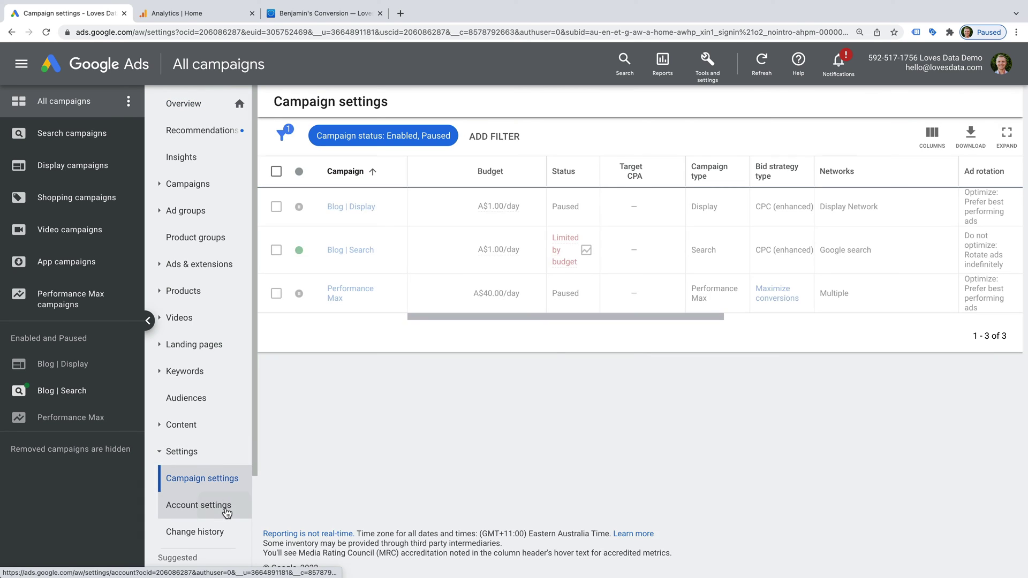
click(225, 509)
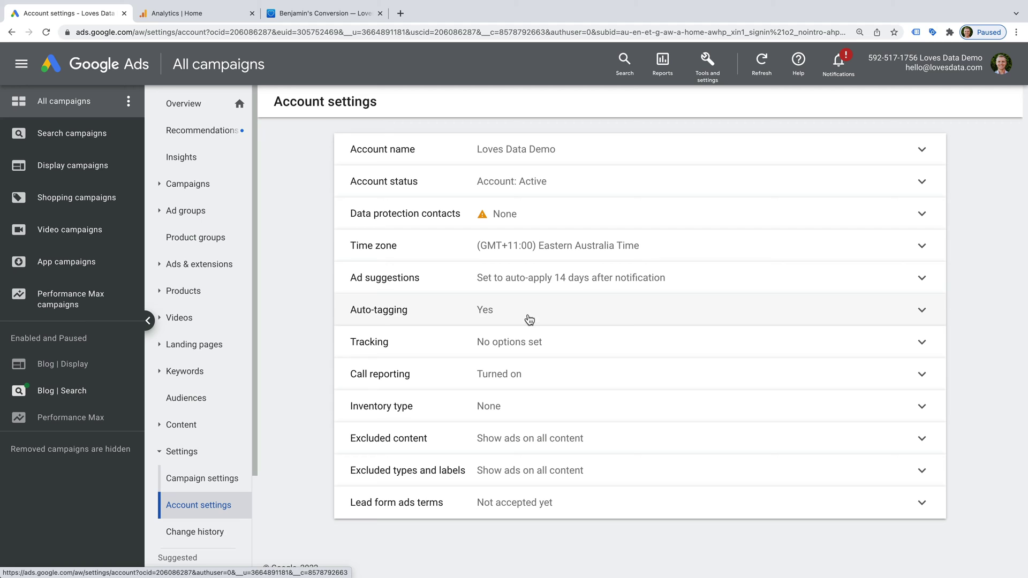
click(533, 315)
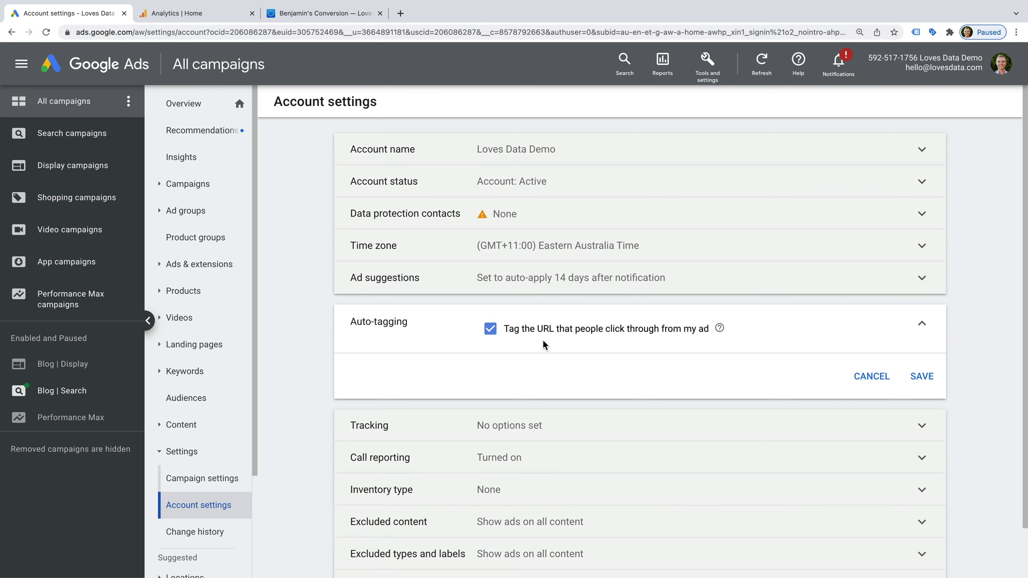
click(709, 69)
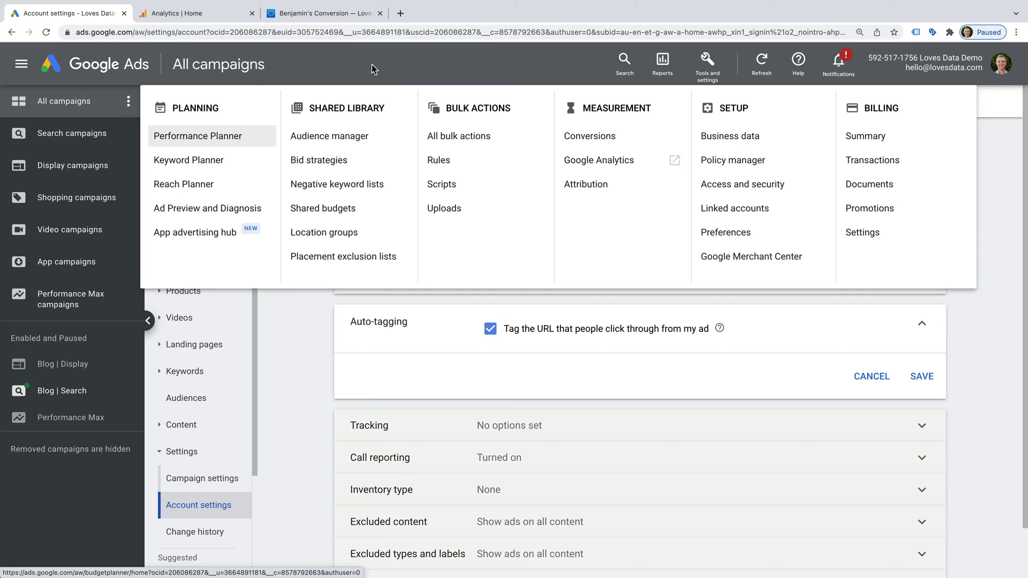
click(216, 16)
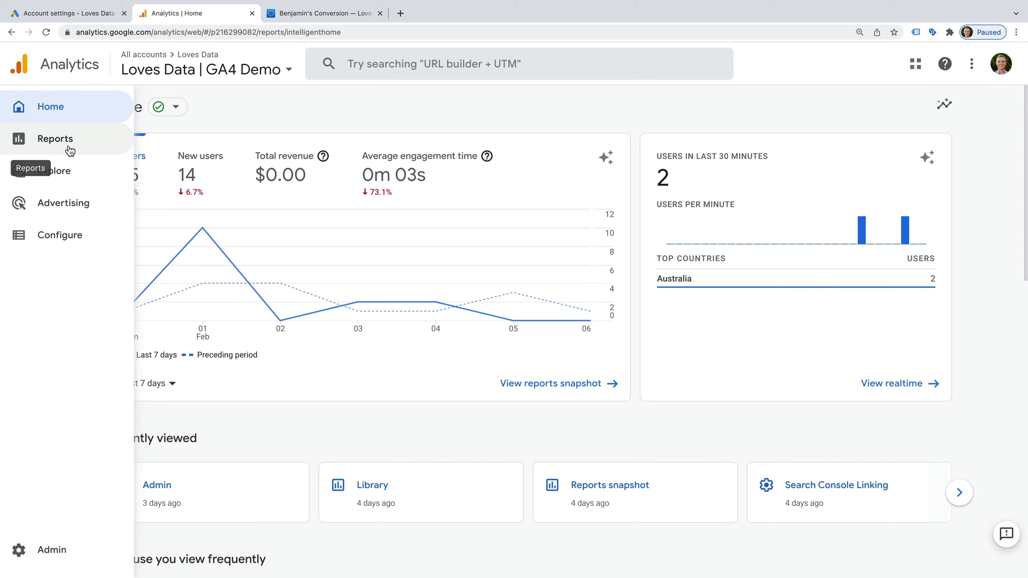
Step: Open the GA4 Engagement > Conversions report, showing generate_lead at 14 of 123 conversions
click(70, 150)
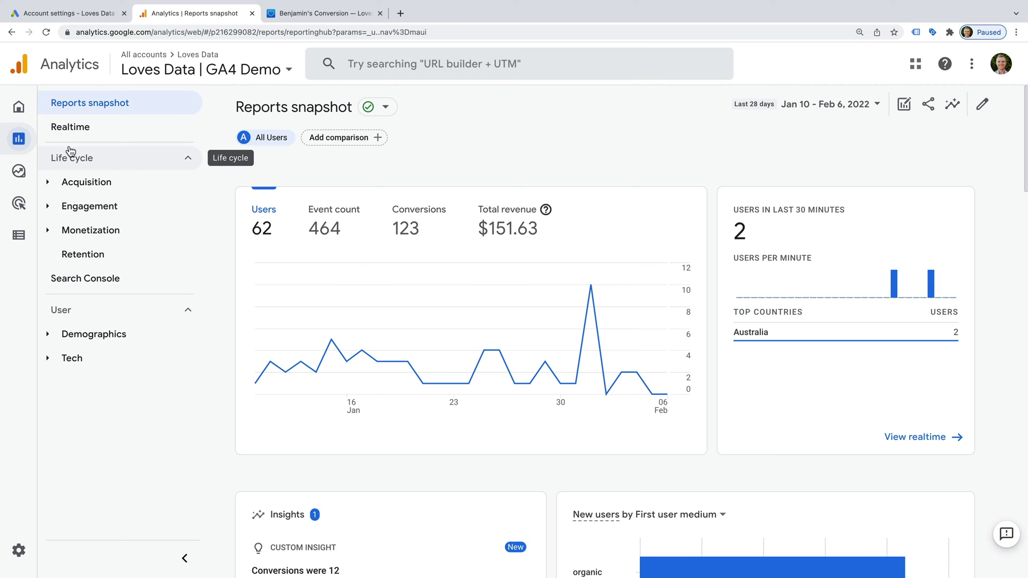
click(133, 210)
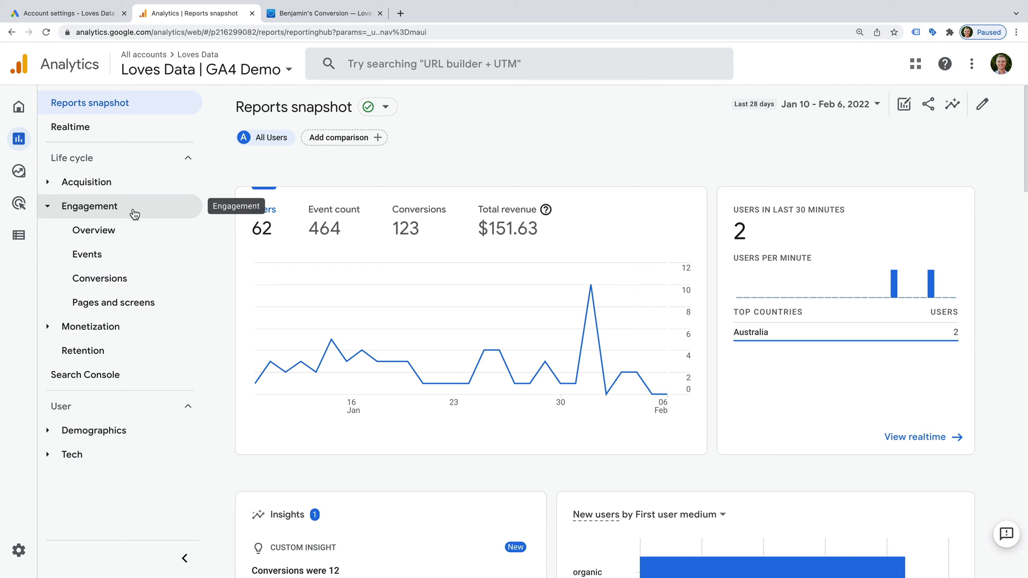
click(151, 281)
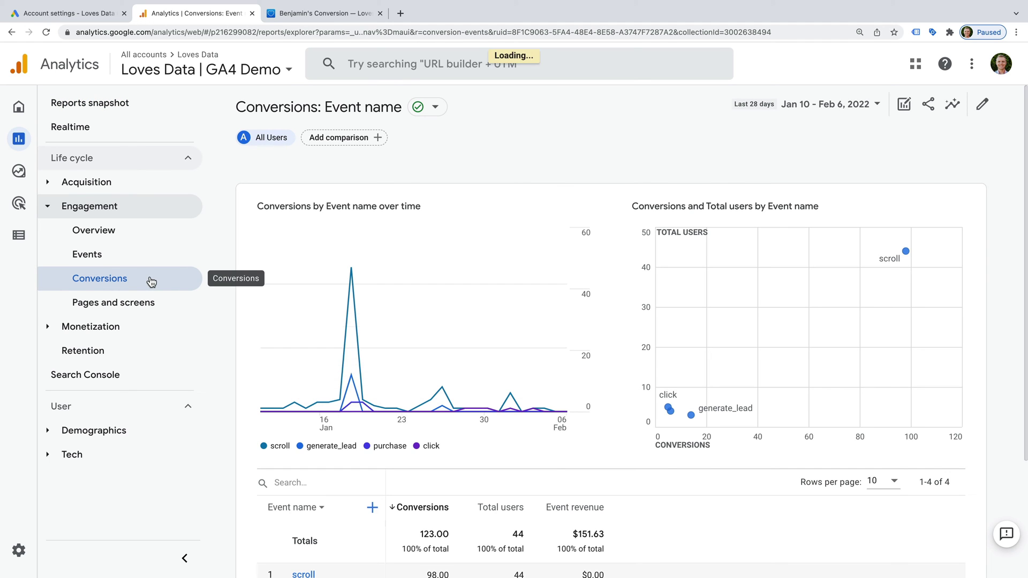
scroll(313, 320, down, 3)
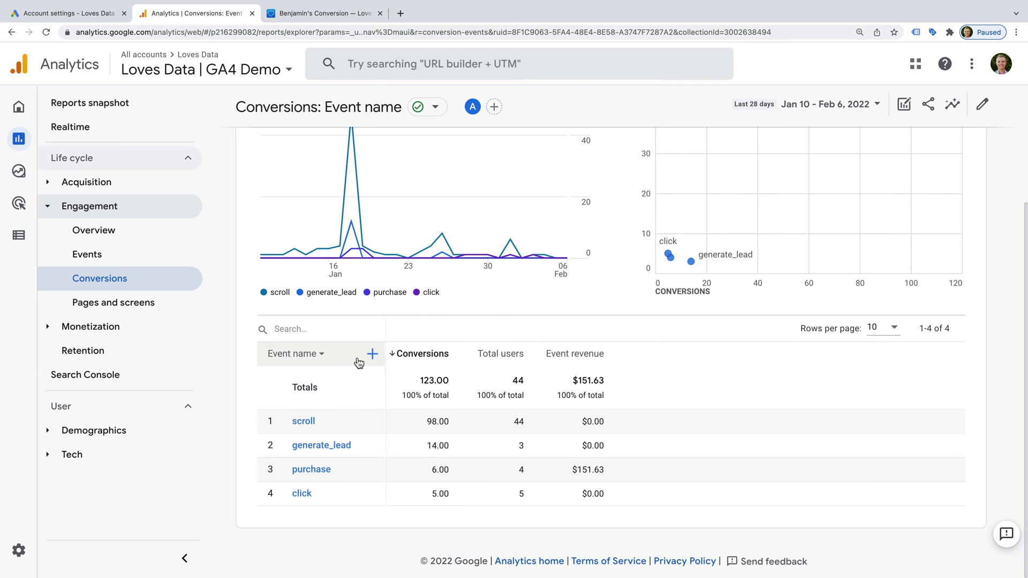
Step: Switch to the Loves Data | UA Demo view and open its Conversions > Goals > Overview report
click(221, 69)
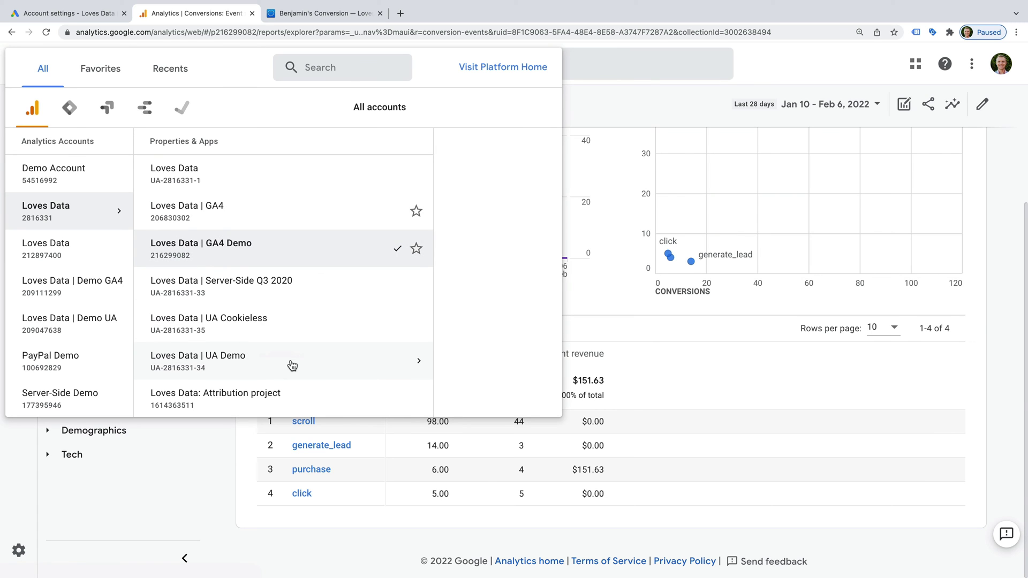
click(290, 363)
click(433, 172)
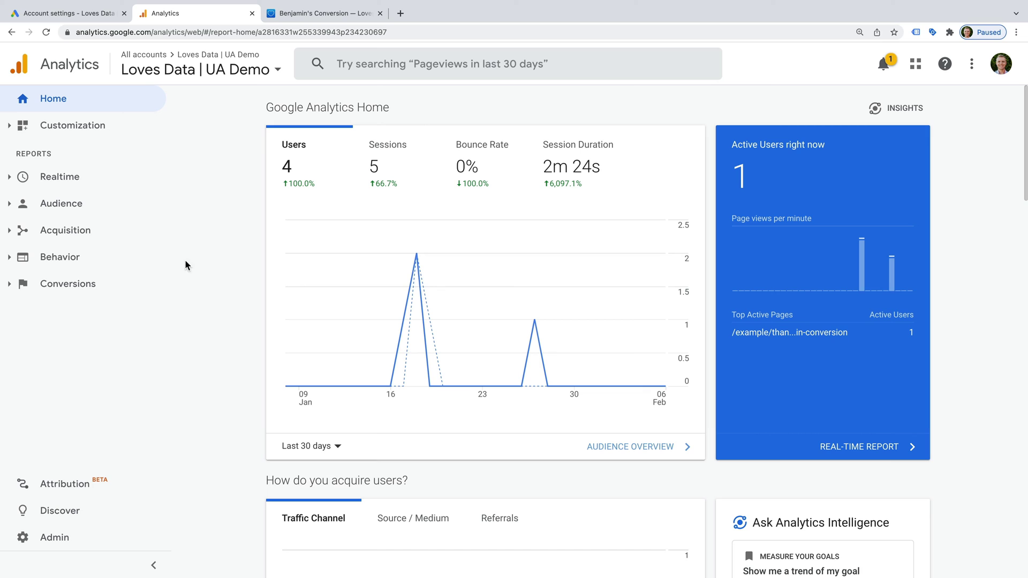
click(42, 295)
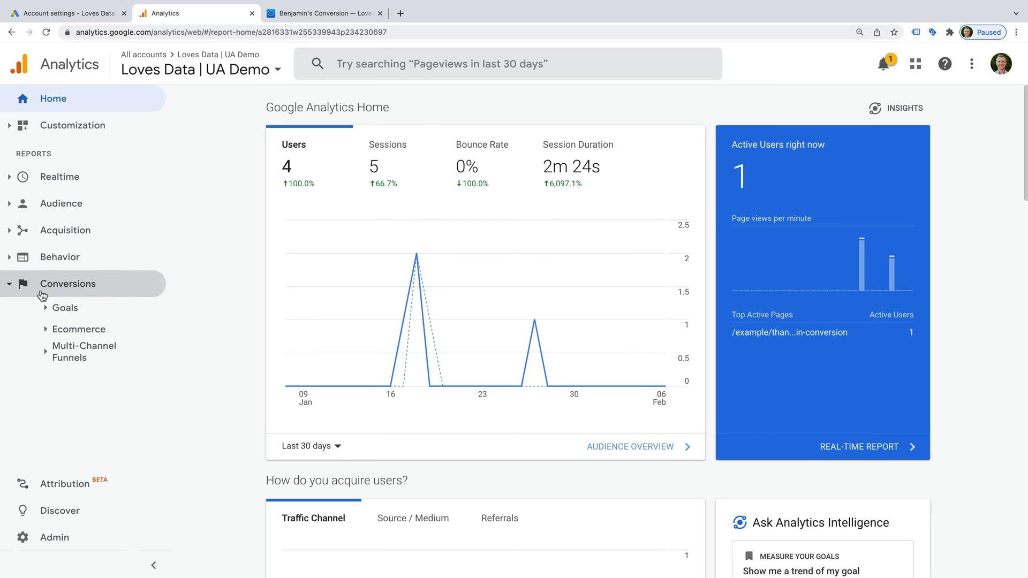
click(96, 310)
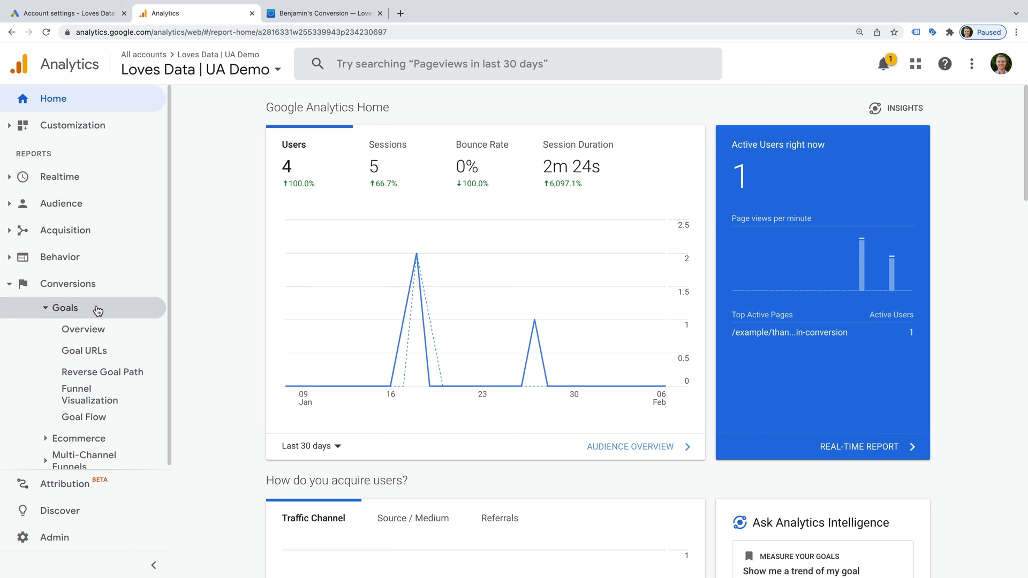
click(128, 335)
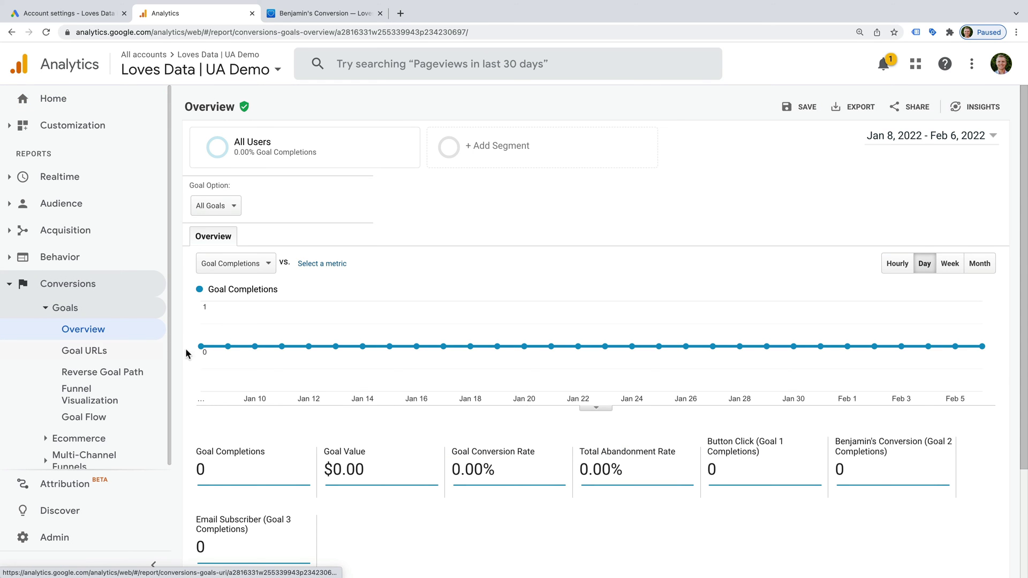
Step: Confirm Goal 2 shows 0 completions in the UA Goals Overview report
scroll(359, 402, down, 1)
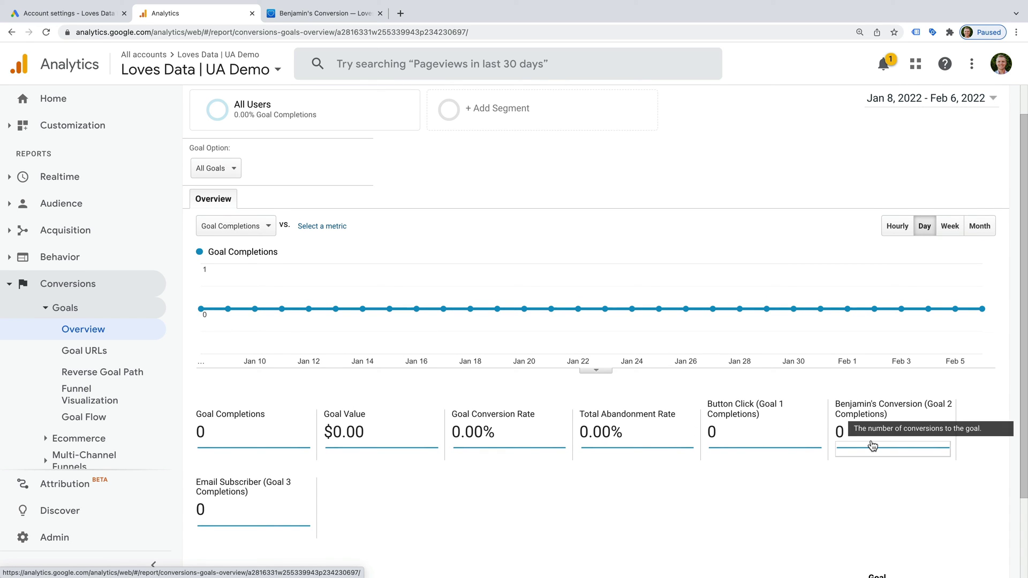
drag(834, 406, 851, 436)
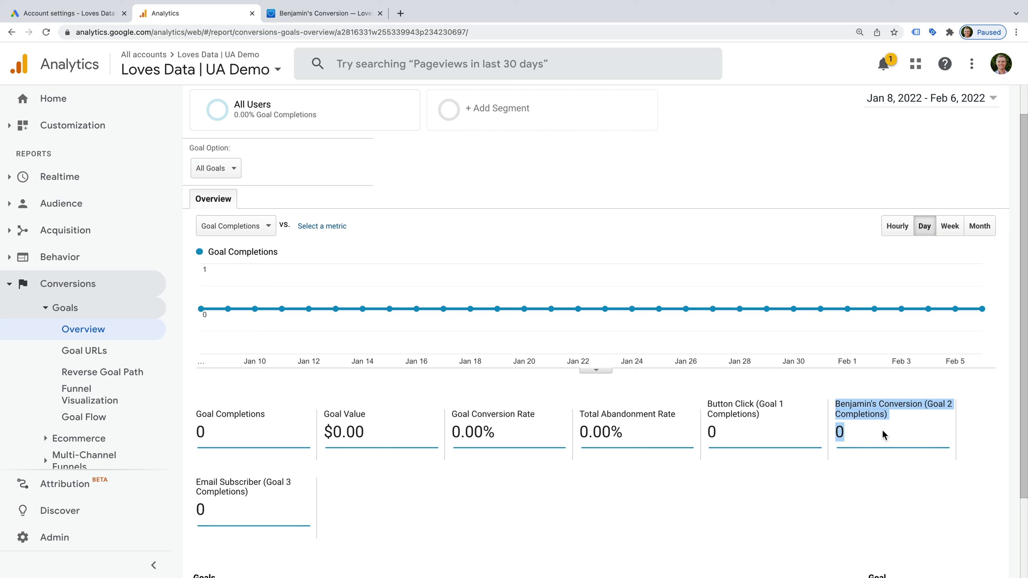
click(858, 477)
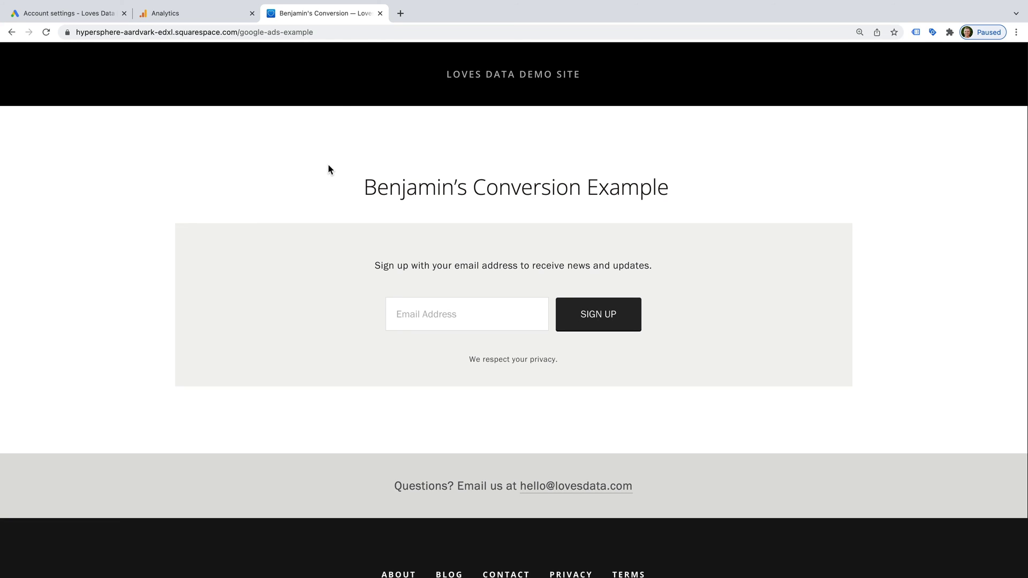
Step: Reload the google-ads-example page with ?gclid=benstest1234 appended to its URL
scroll(340, 110, down, 1)
click(330, 32)
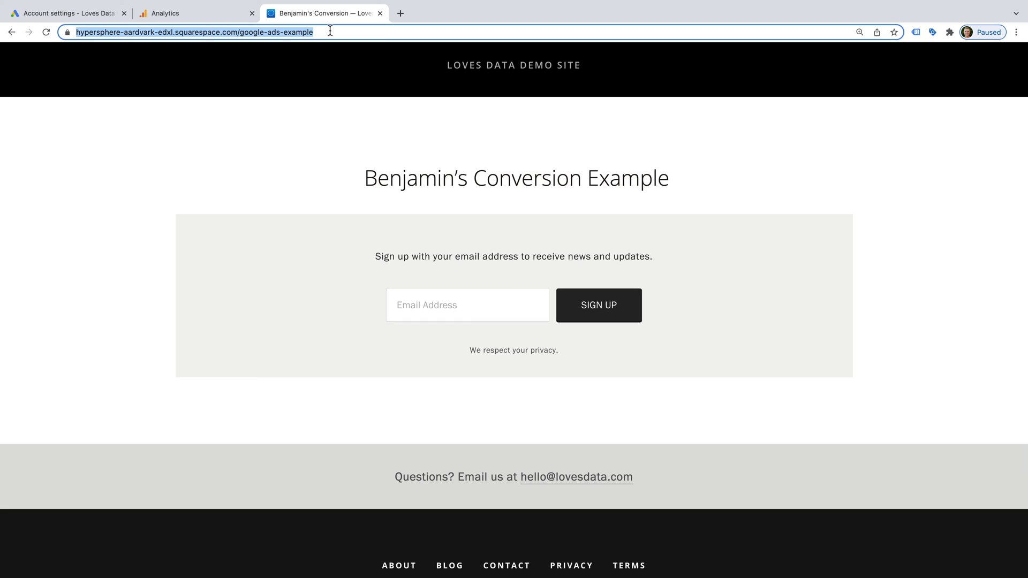
click(330, 31)
text(?gclid=)
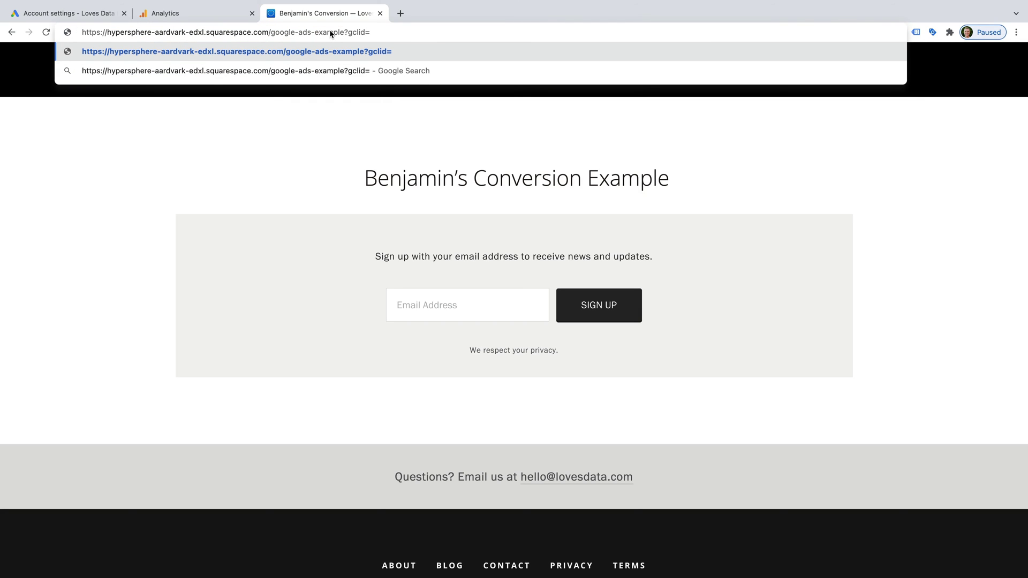
text(benstest1234)
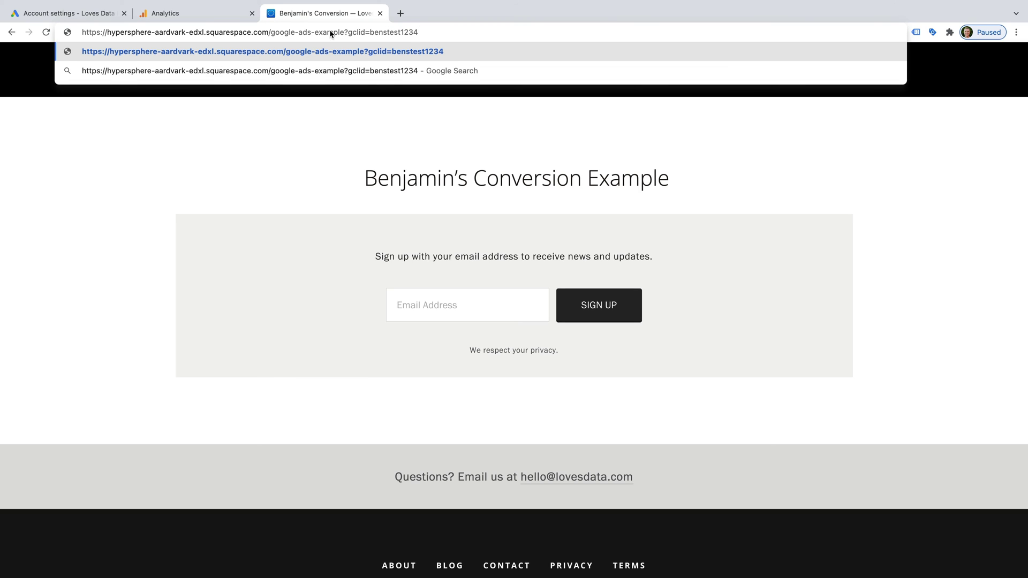
key(Return)
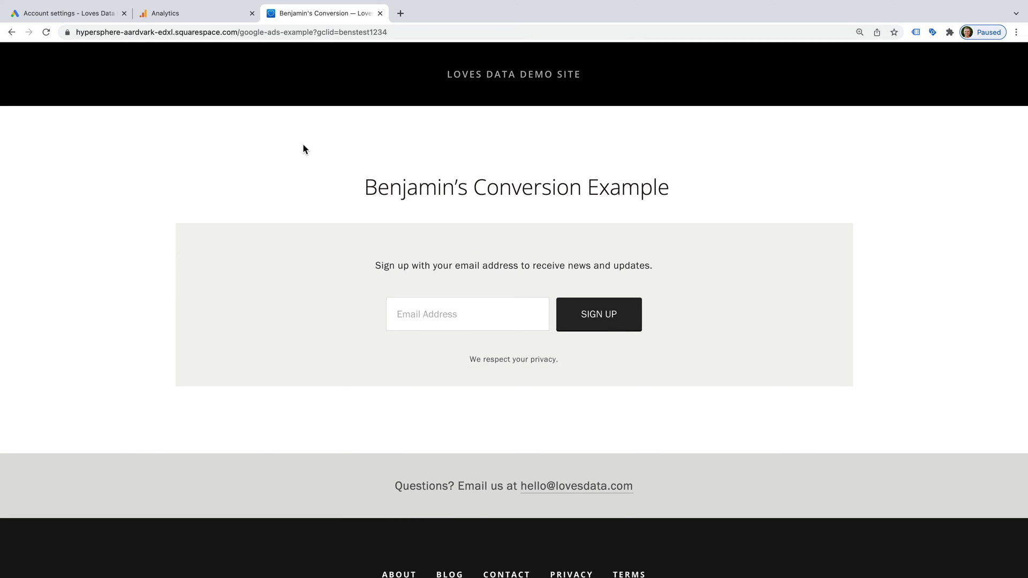
Step: Inspect the demo sign-up page and list its cookies in DevTools' Application panel
right_click(308, 164)
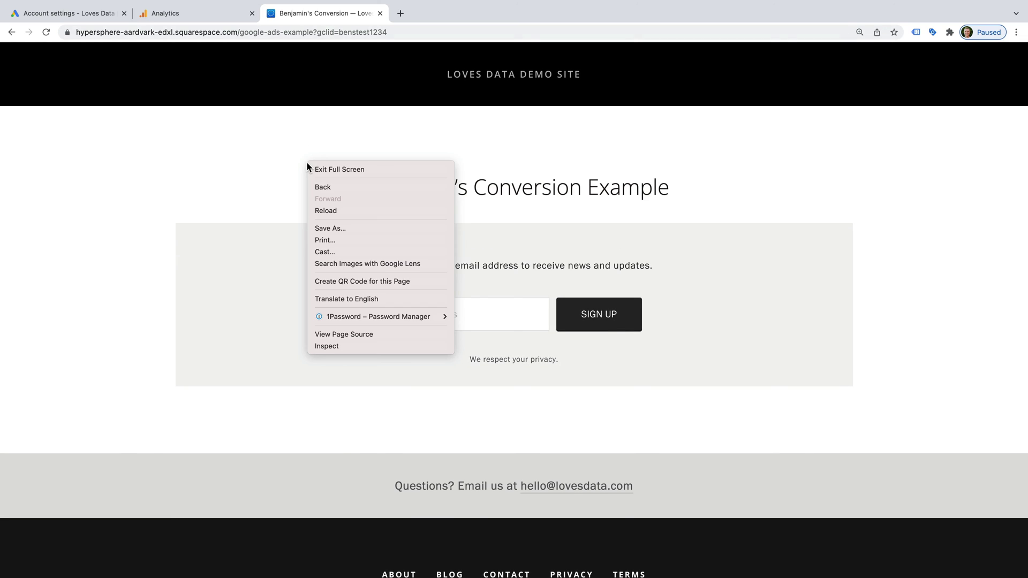
click(385, 346)
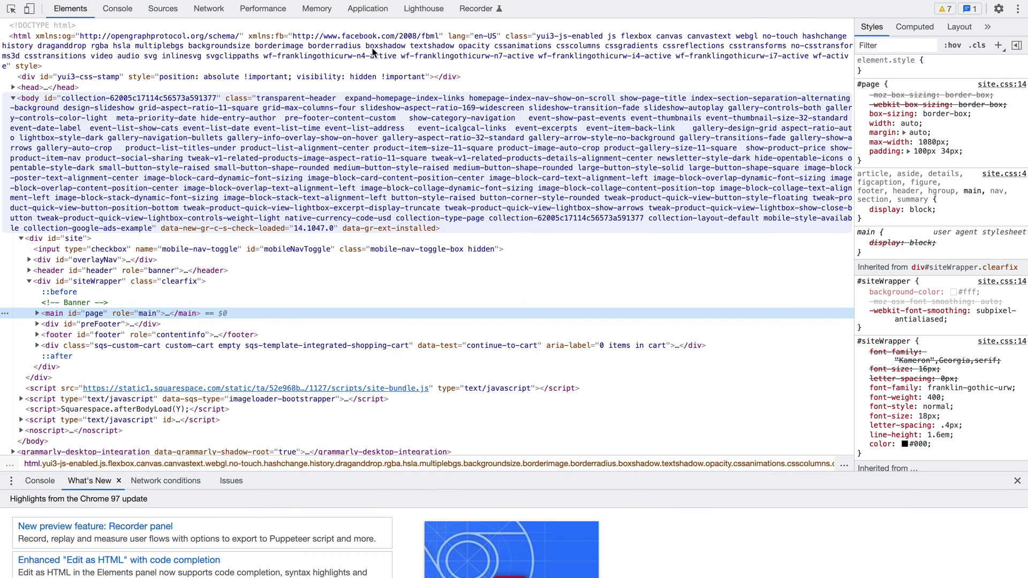
click(364, 10)
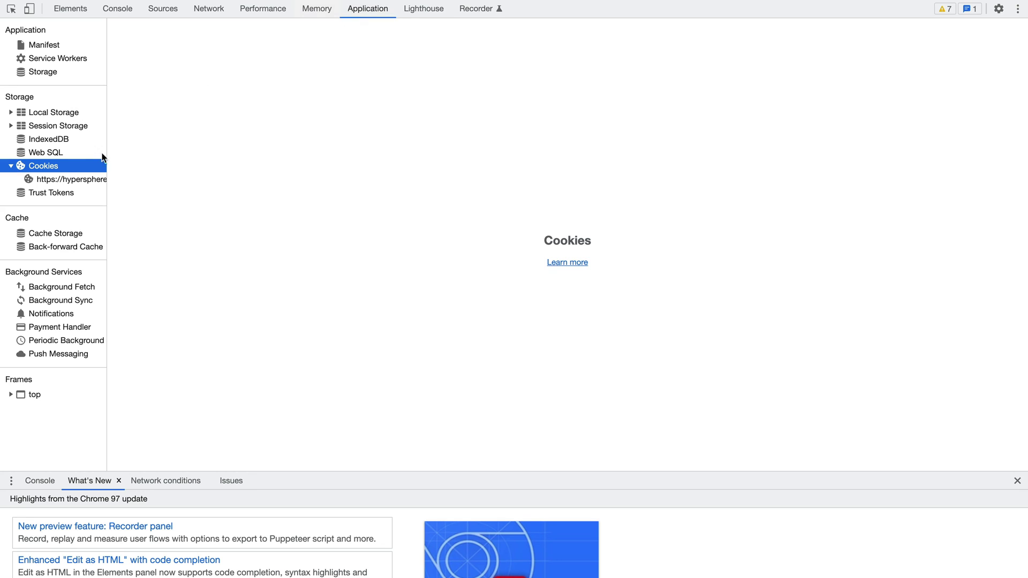
click(86, 181)
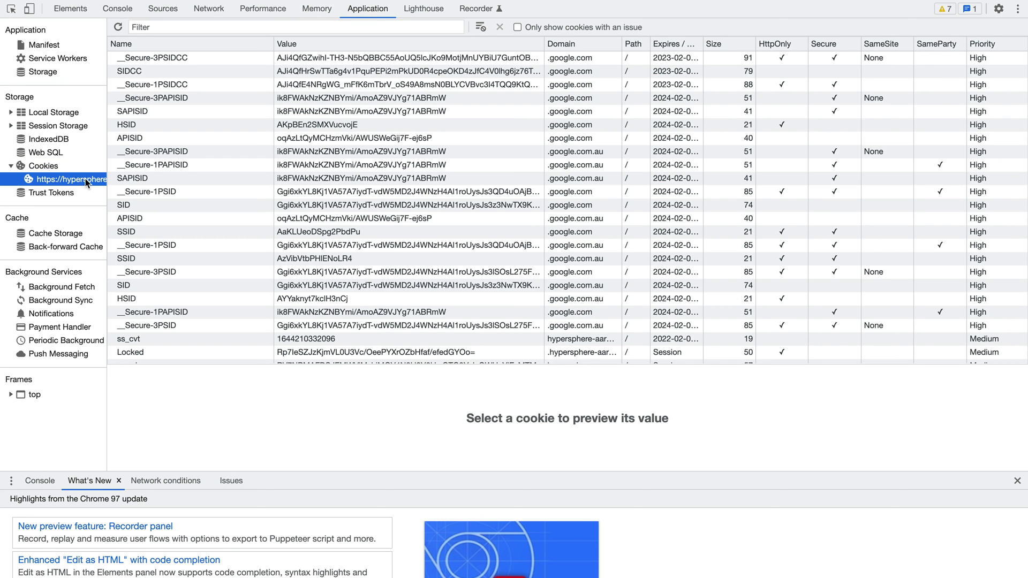
Step: Sort cookies by domain descending and view the _gac_UA-2816331-34 value ending in benstest1234
click(575, 45)
click(575, 45)
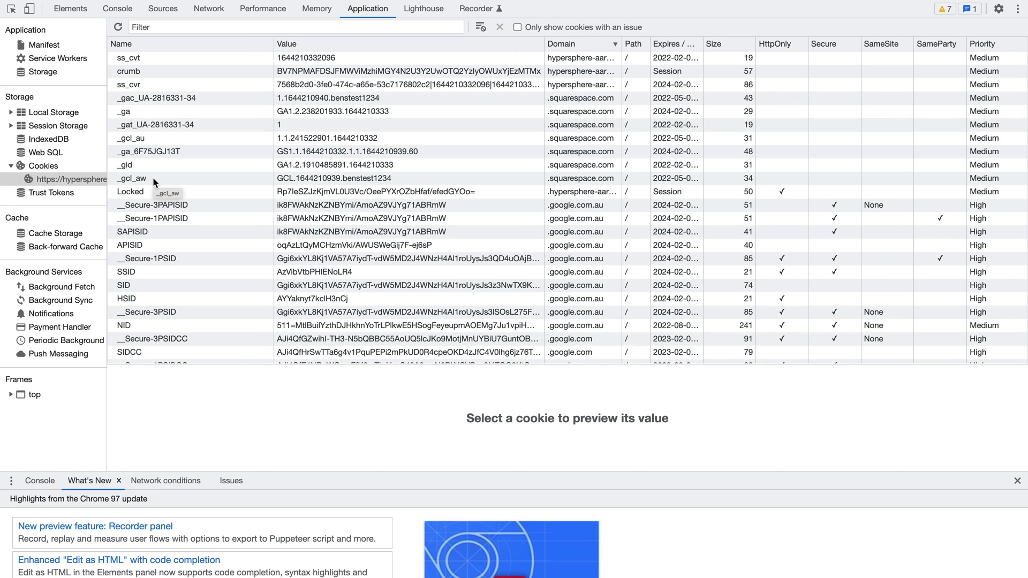
click(231, 98)
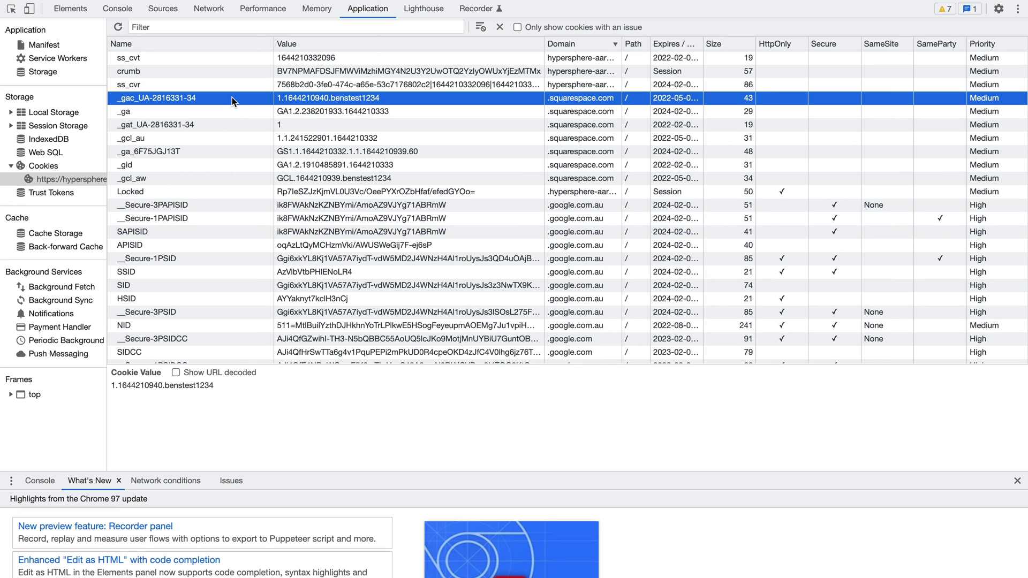